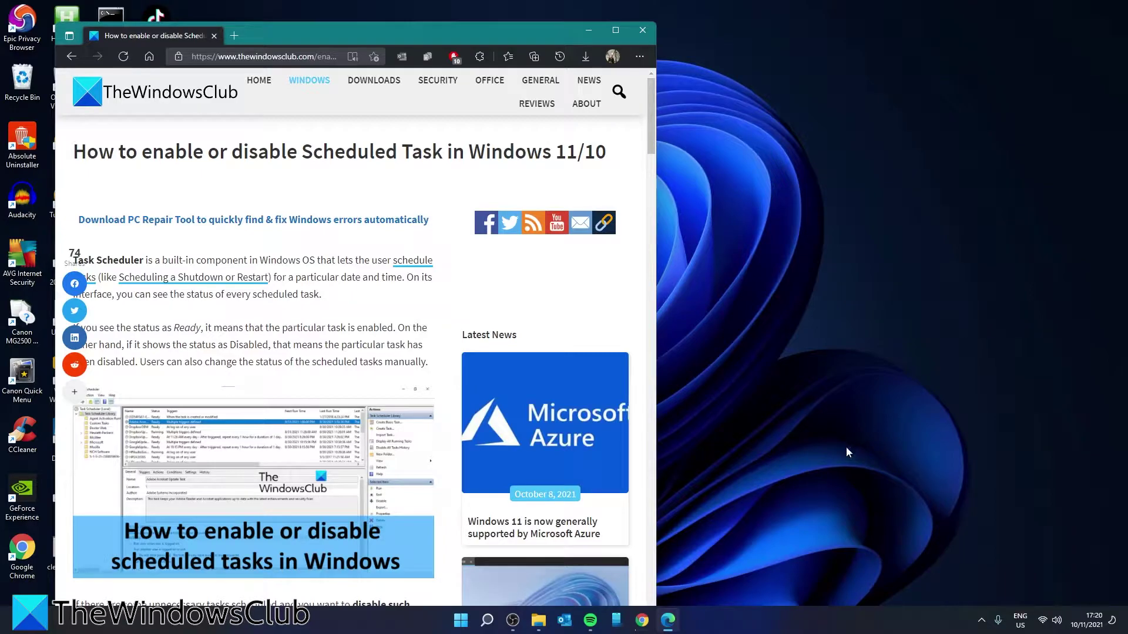
Launch Task Scheduler from the taskbar search and look through its Action menu.
click(486, 621)
click(419, 379)
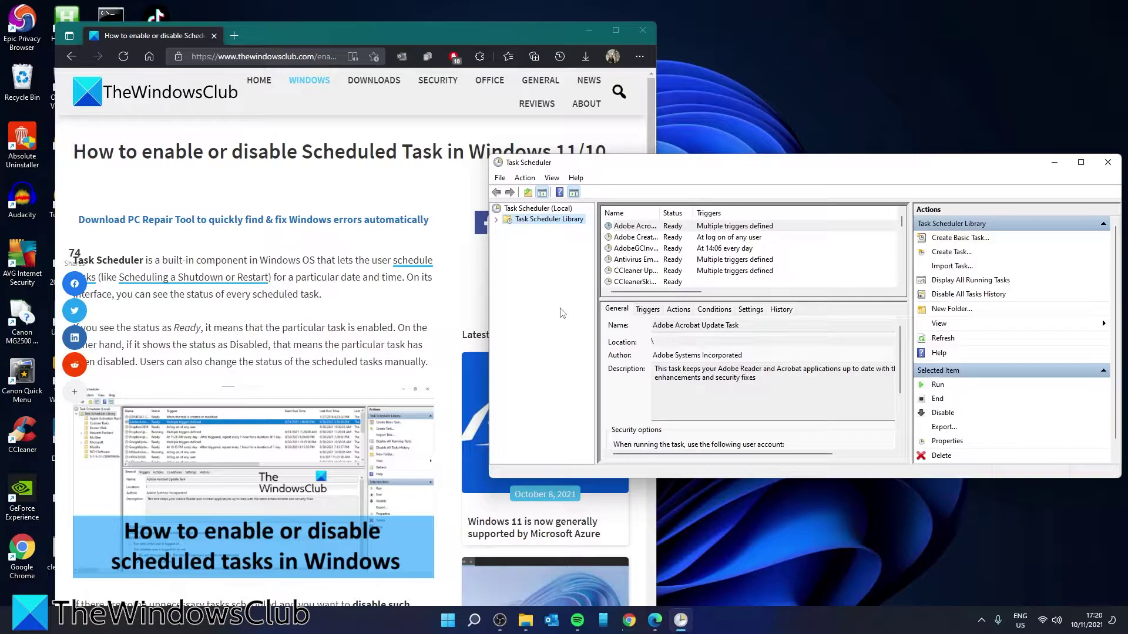
click(525, 179)
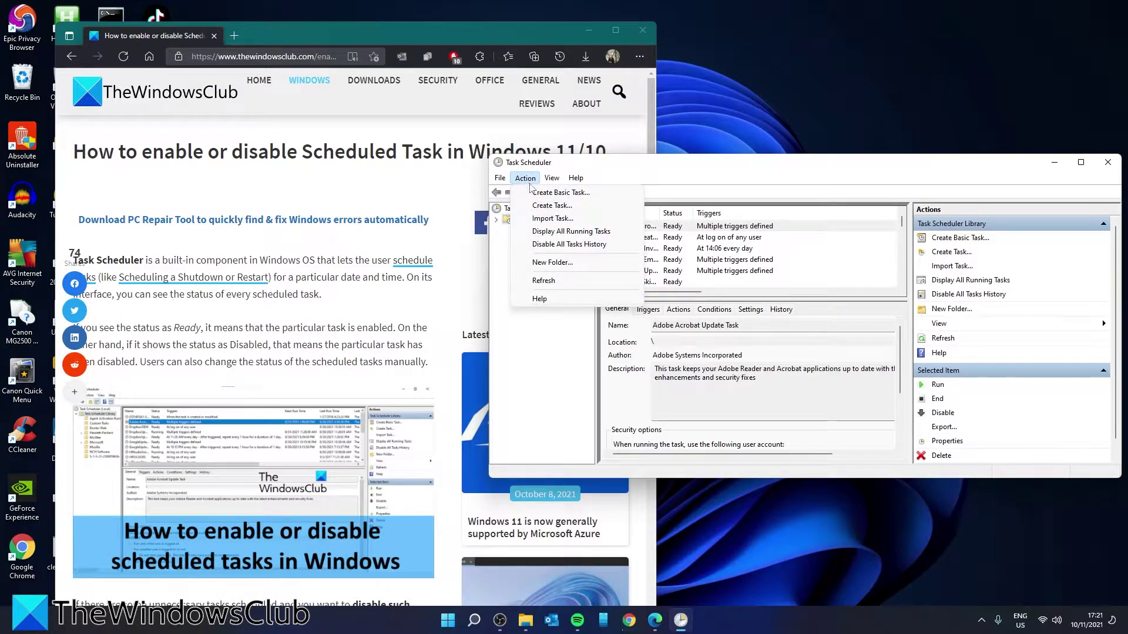
click(538, 244)
click(525, 178)
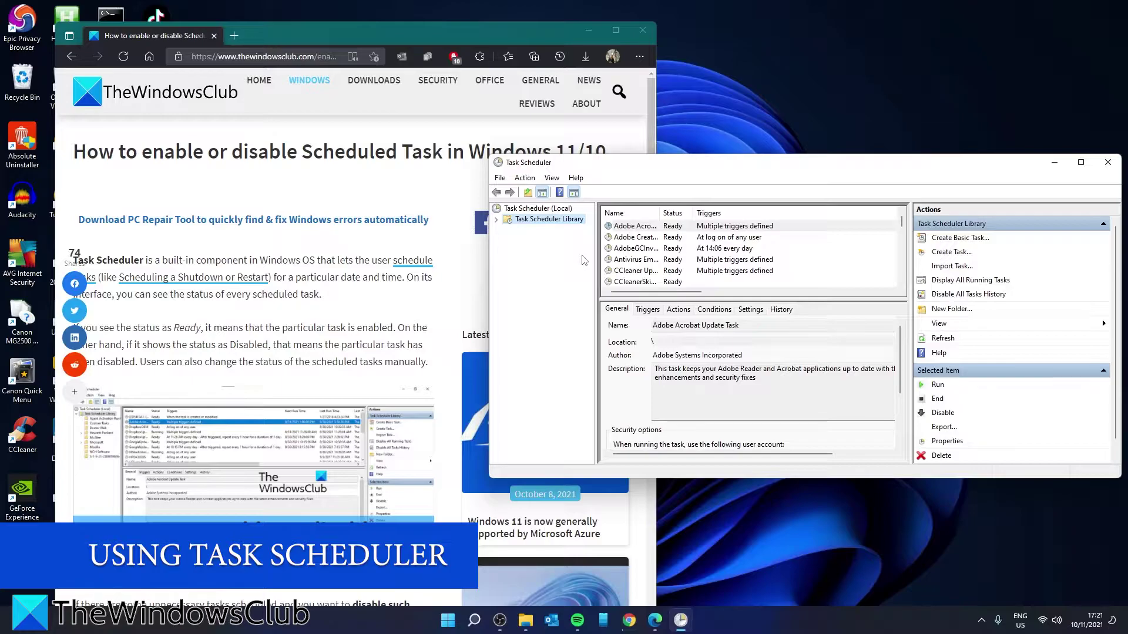
Disable the Consent Manager Launcher task in the Task Scheduler Library's HP folder.
click(496, 219)
click(530, 273)
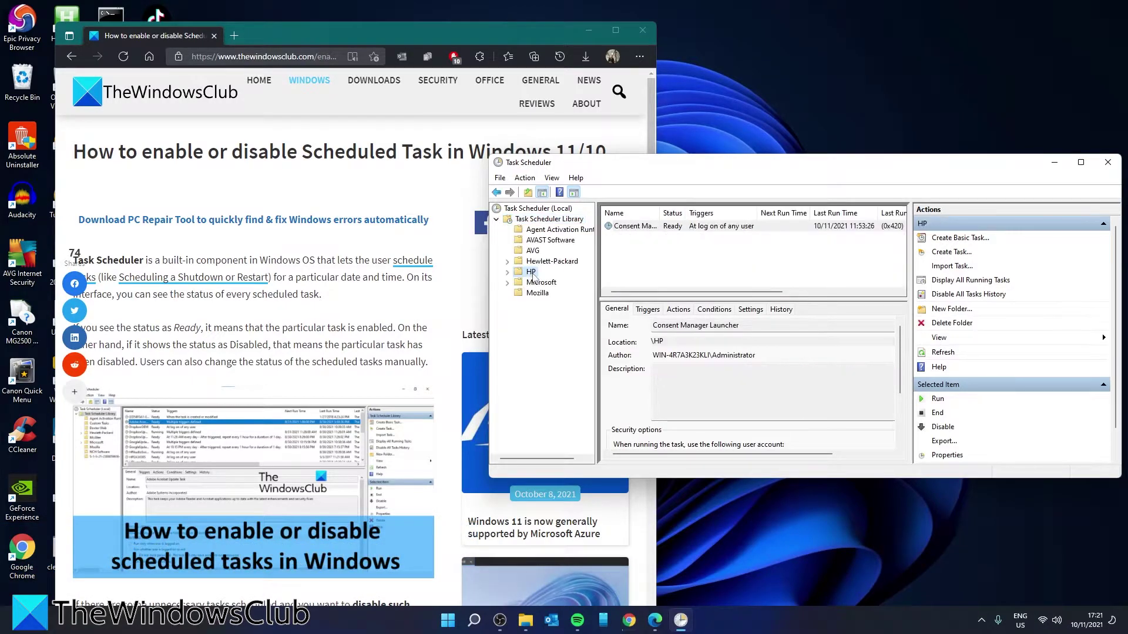
right_click(662, 228)
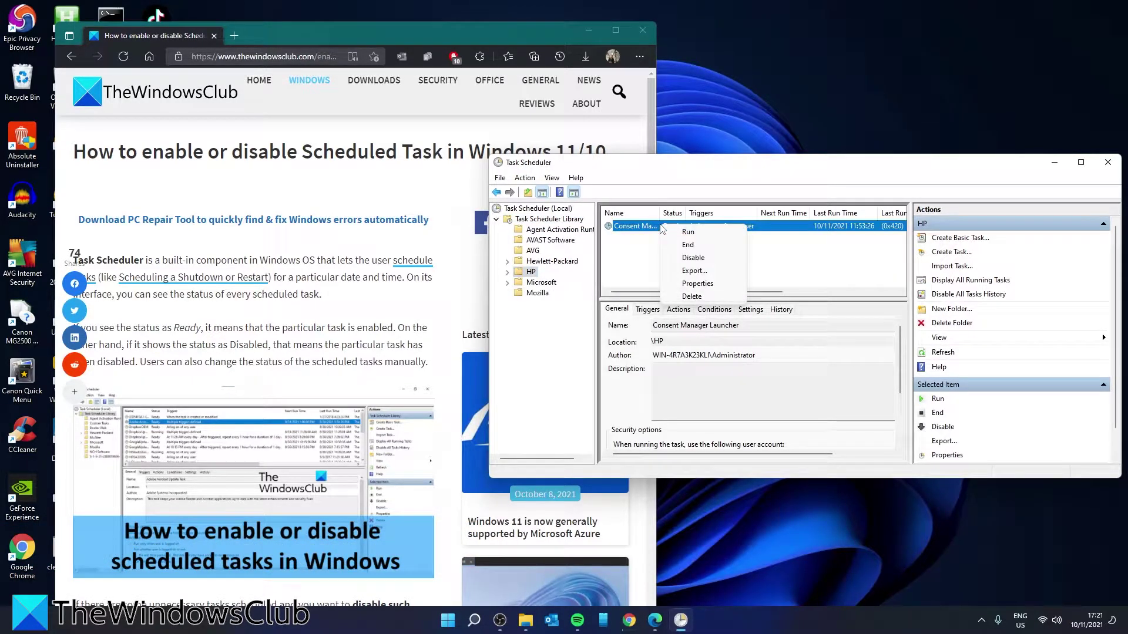
click(691, 258)
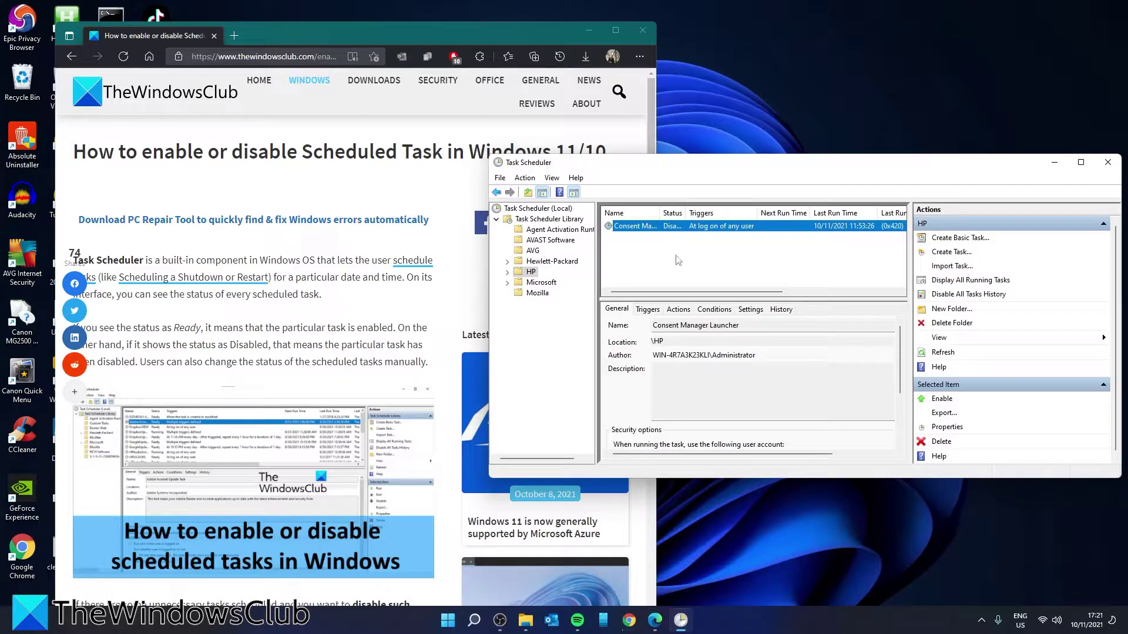
right_click(672, 230)
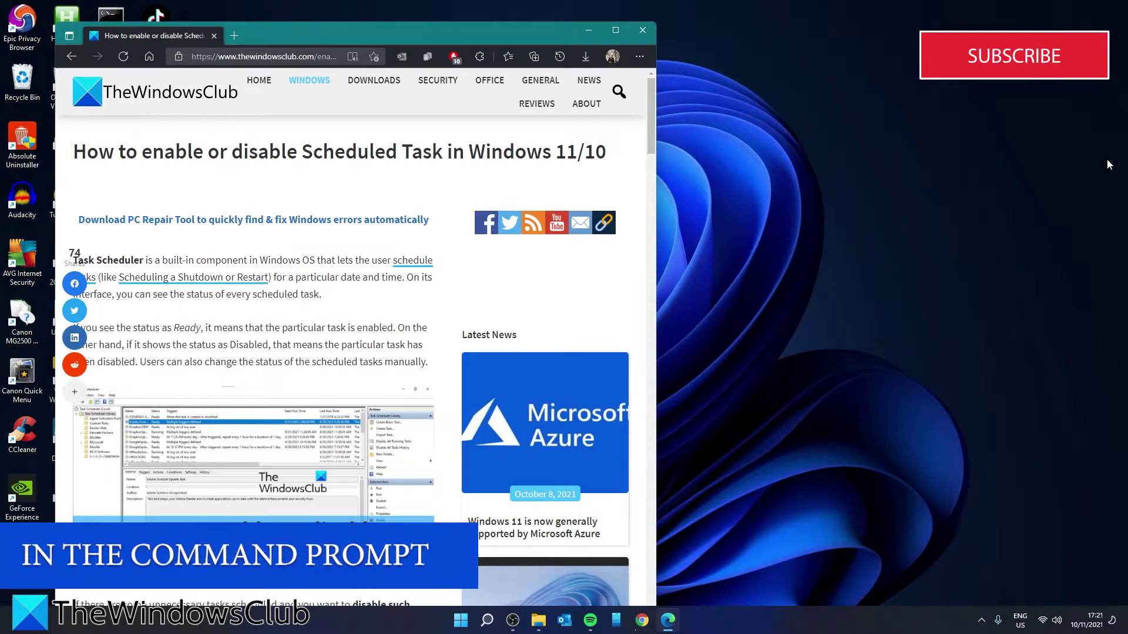
Launch Command Prompt as administrator from the Start menu.
mouse_move(512, 627)
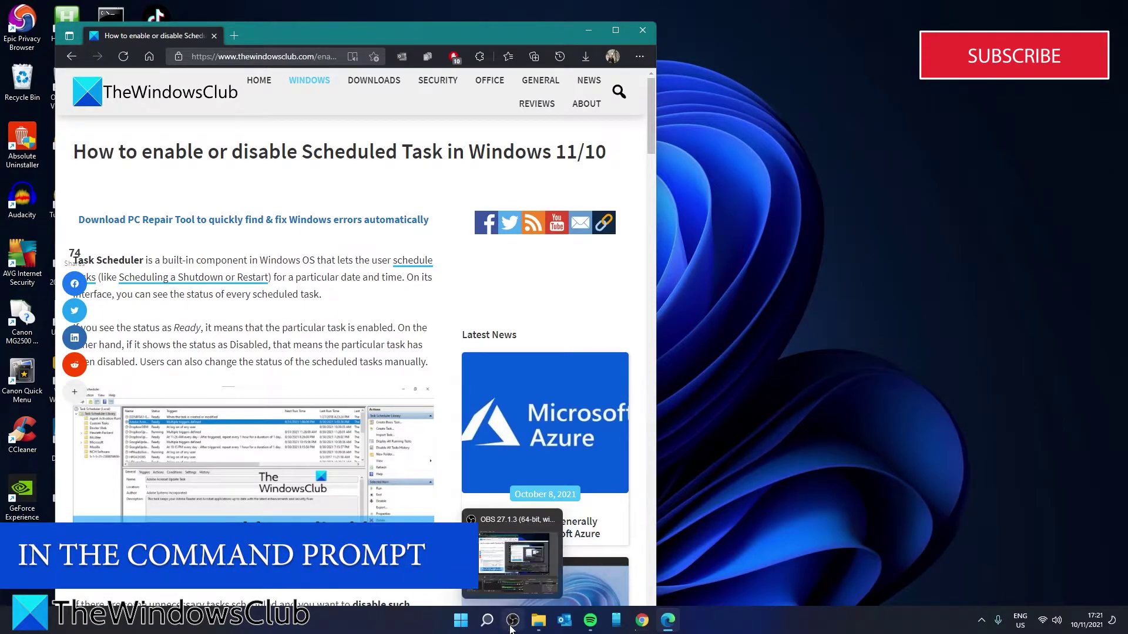
click(461, 625)
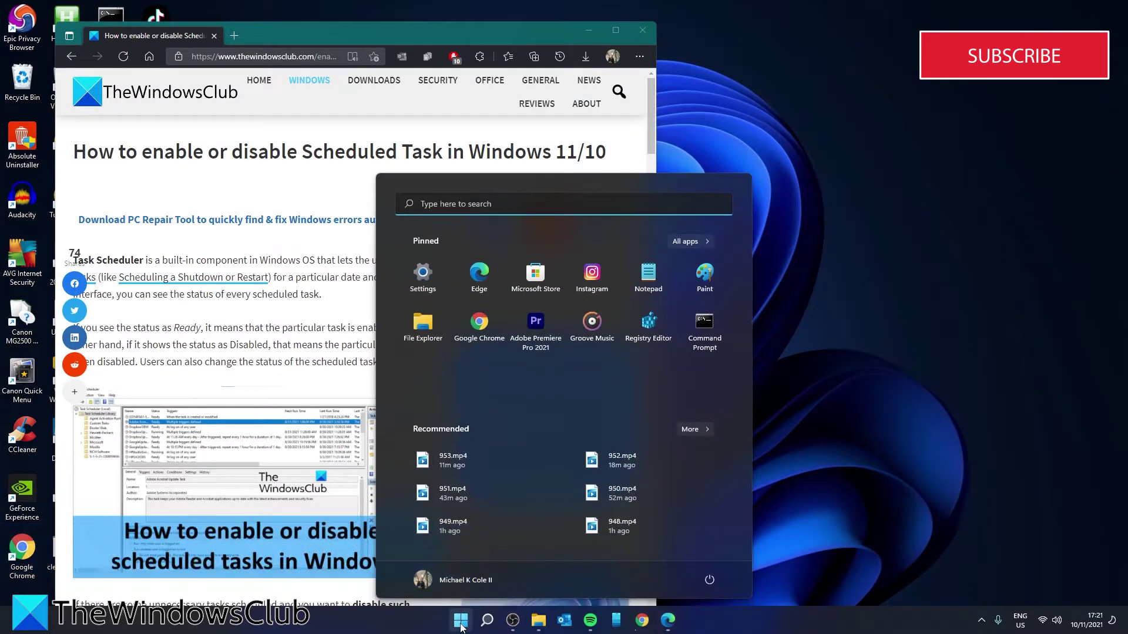
click(487, 620)
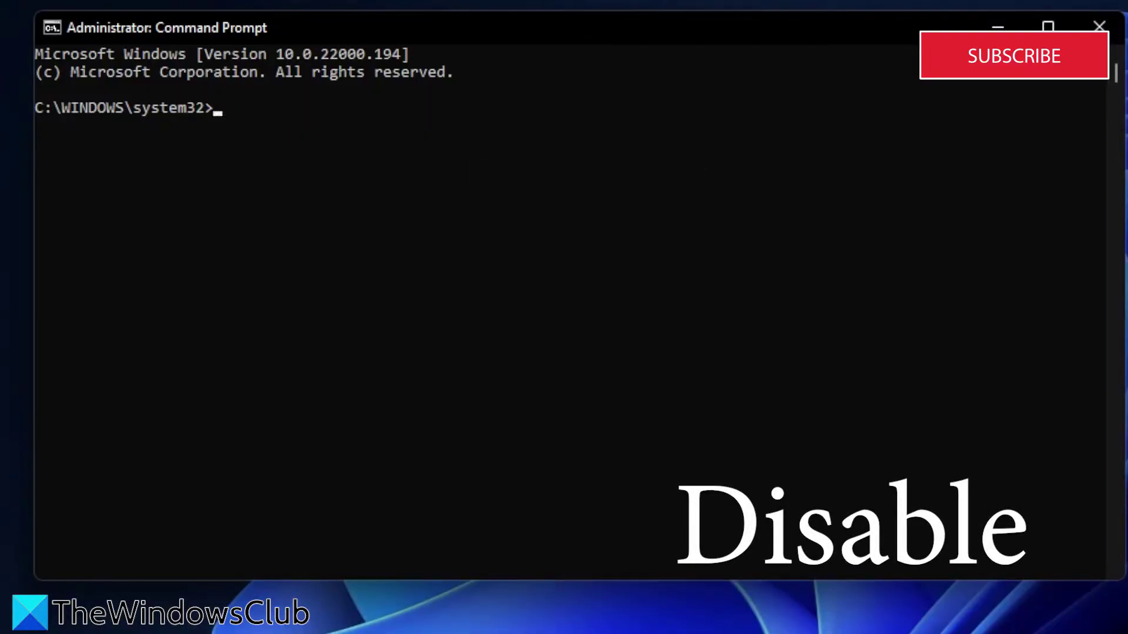
Run schtasks /Change /TN "\HP\Consent Manager Launcher" /Disable to disable the task.
text(schtasks /)
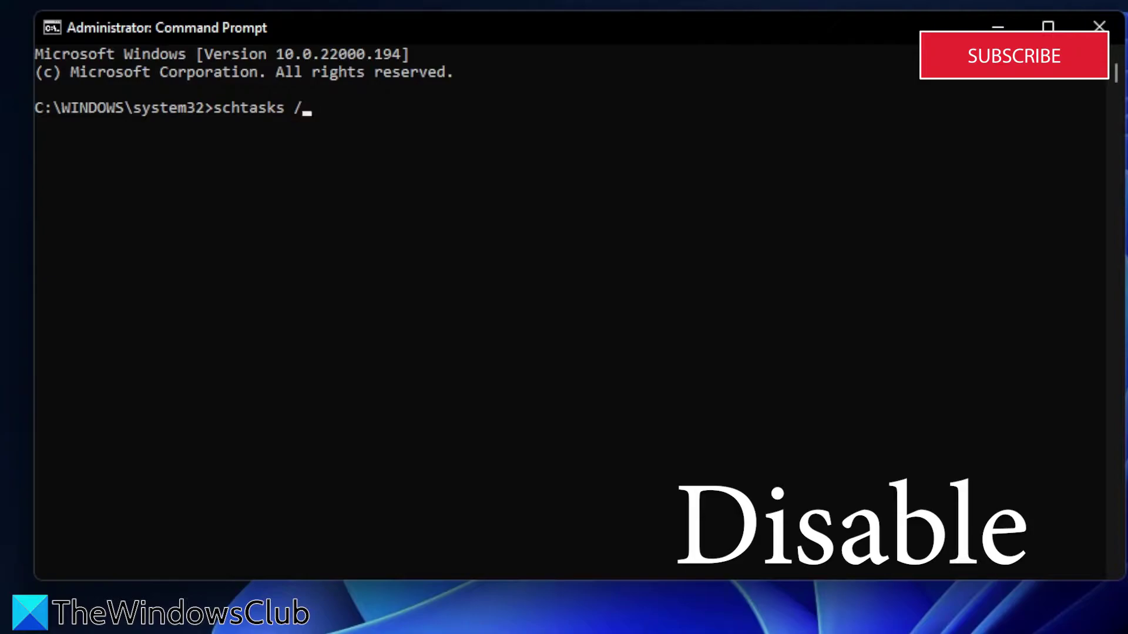
text(Change)
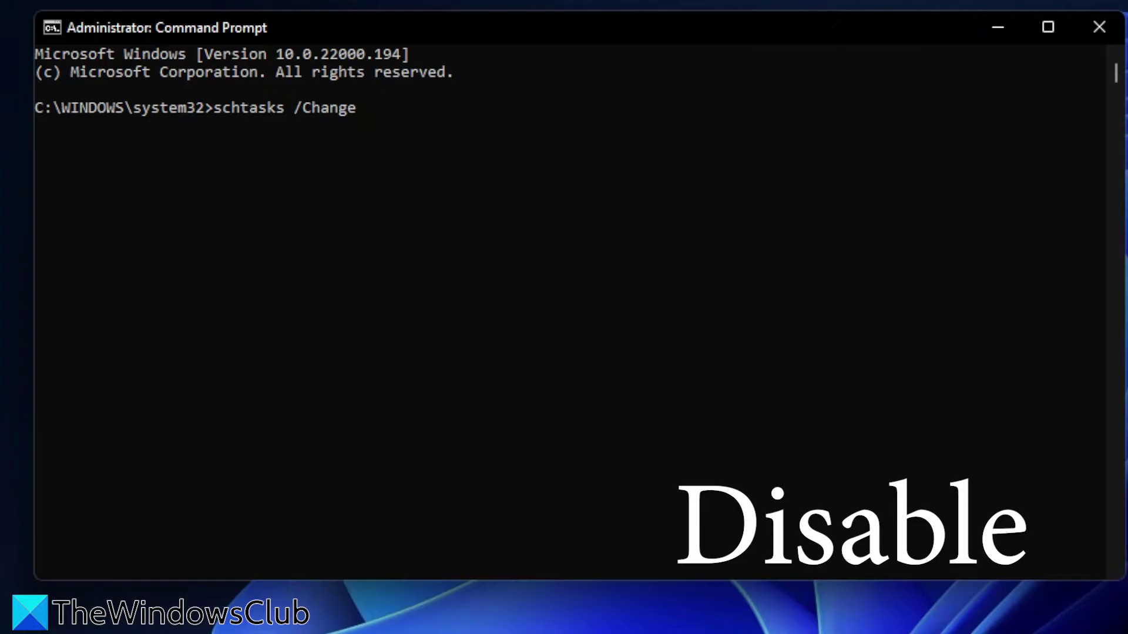
text( ?T)
text(N)
key(BackSpace)
key(BackSpace)
key(BackSpace)
text(/TN)
text(\h)
key(BackSpace)
text(HP)
key(BackSpace)
key(BackSpace)
key(BackSpace)
text("\HP\Consent)
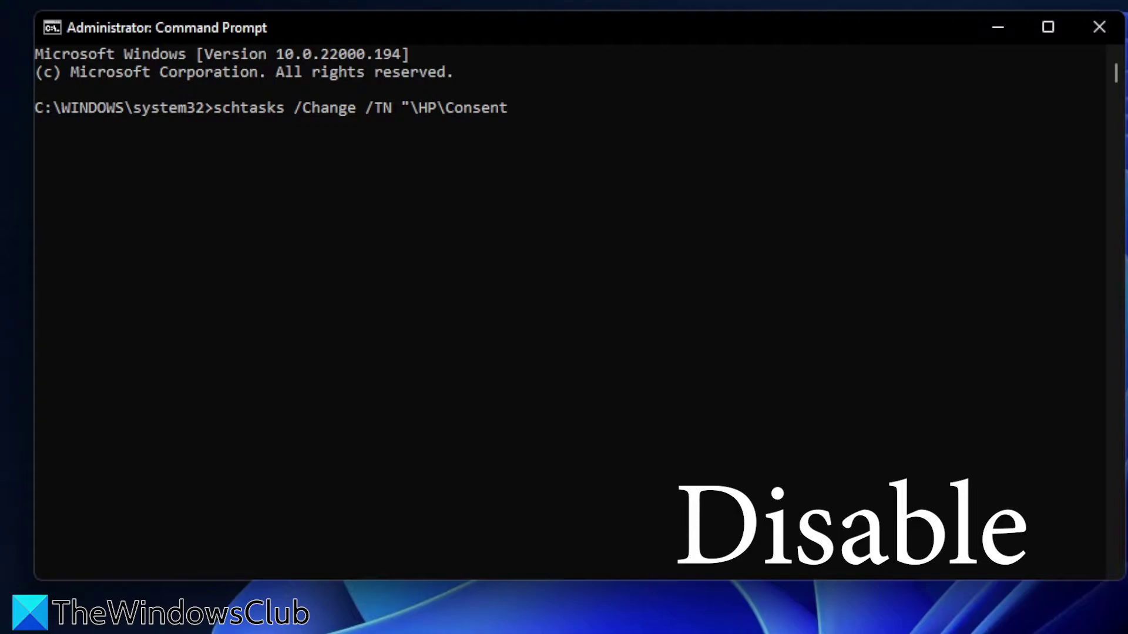
text( Man)
text(age)
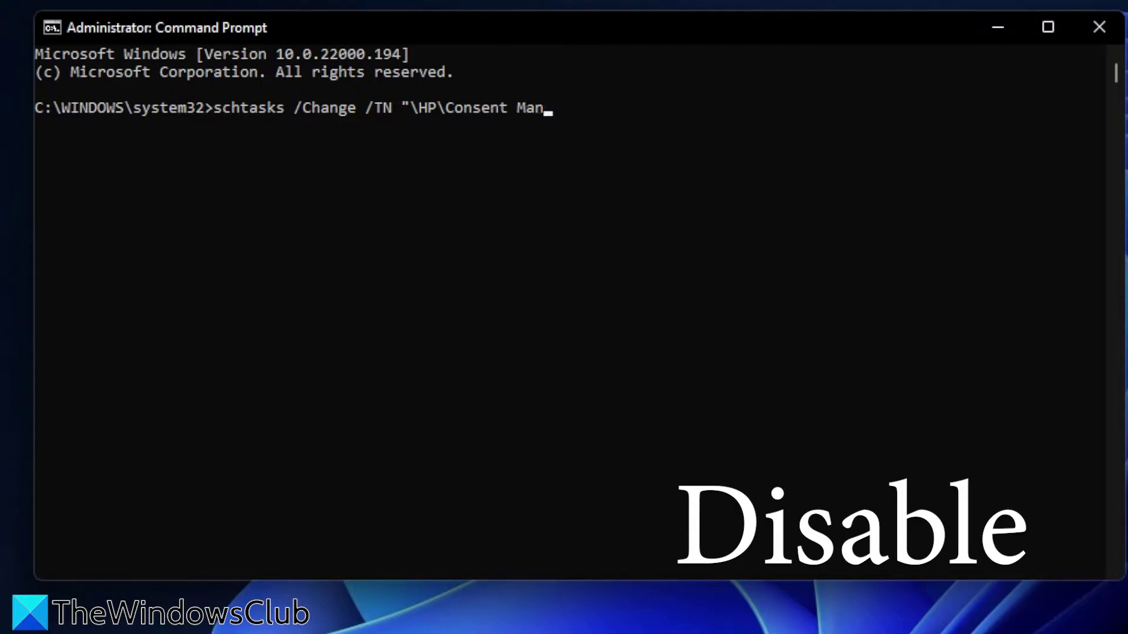
text(ager Launcher)
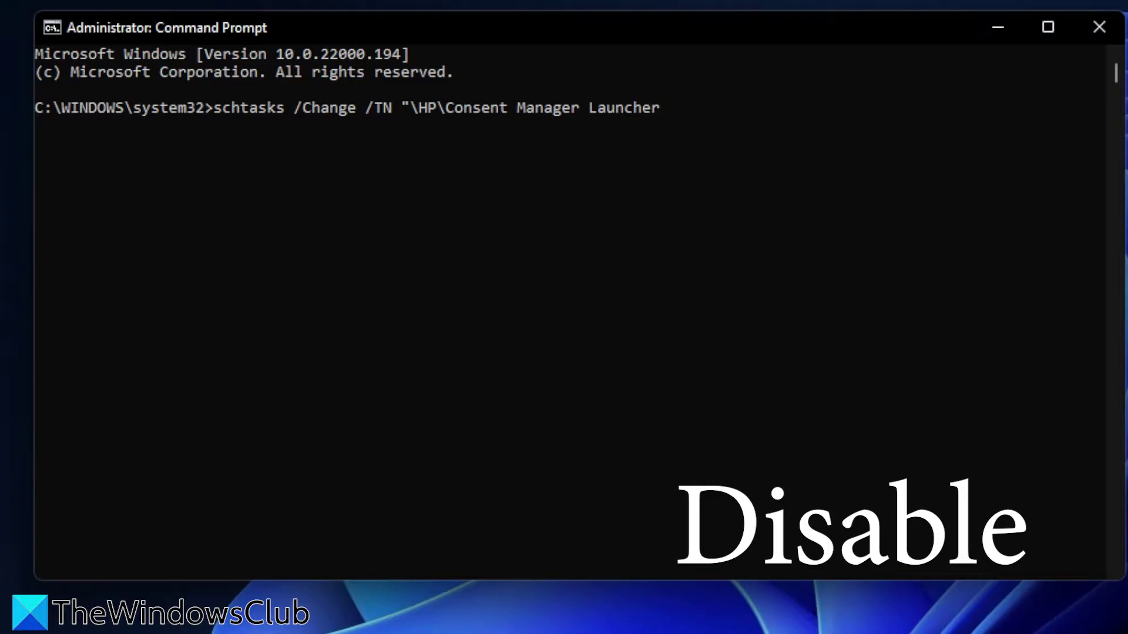
text(" /Disable)
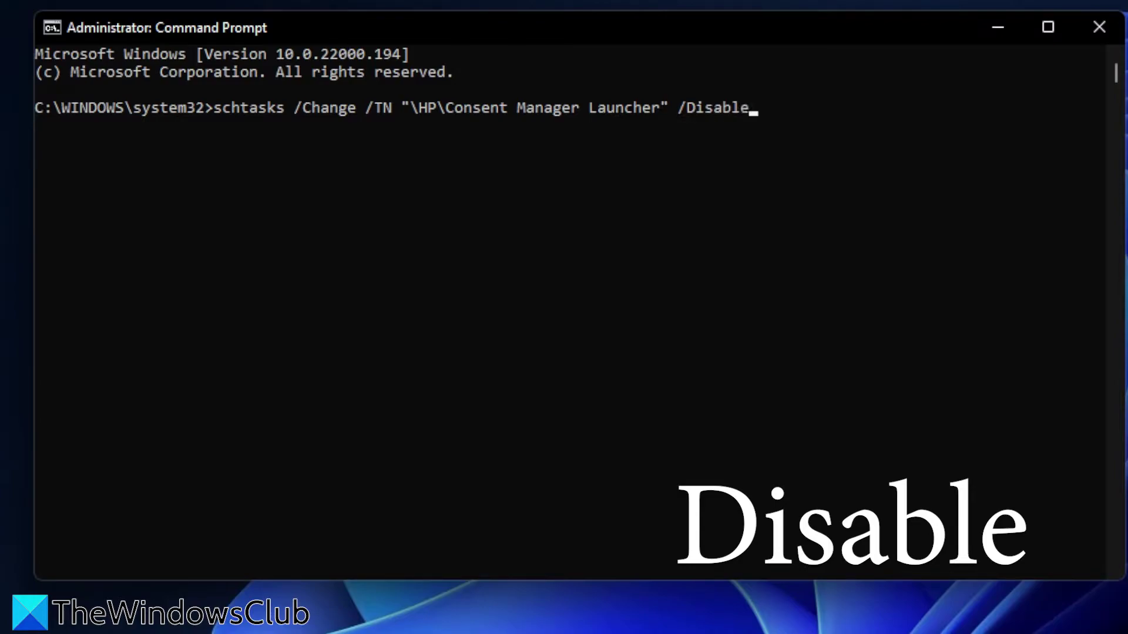
key(Return)
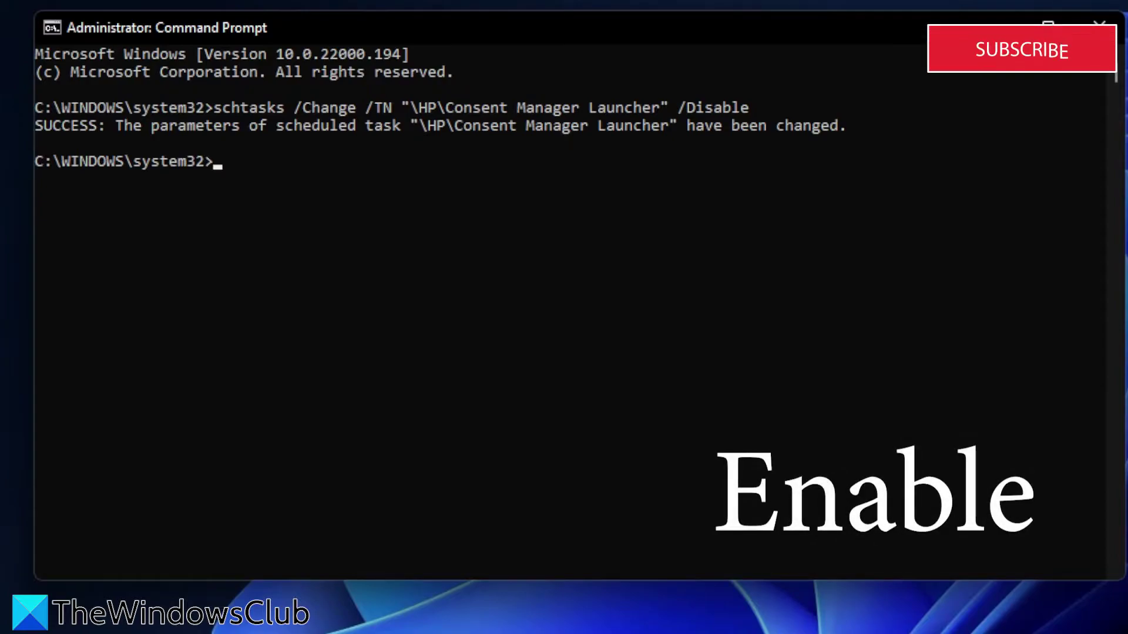
Run schtasks /Change /TN "\HP\Consent Manager Launcher" /Enable to re-enable the task.
text(schtasks )
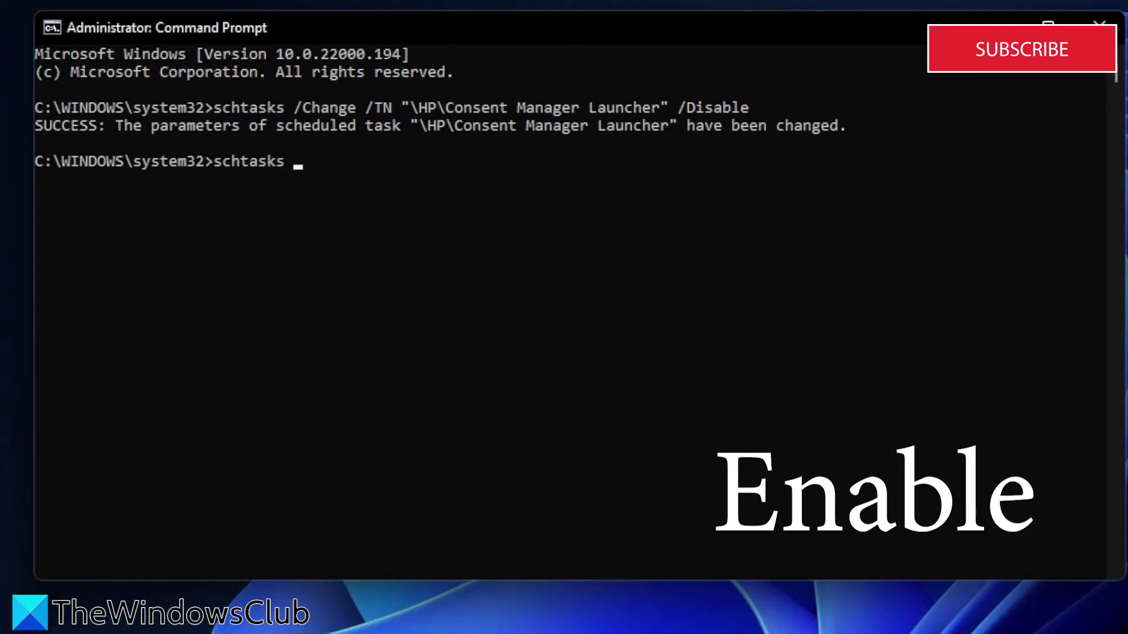
text(|Change)
key(BackSpace)
key(BackSpace)
key(BackSpace)
key(BackSpace)
key(BackSpace)
key(BackSpace)
key(BackSpace)
text(/Change)
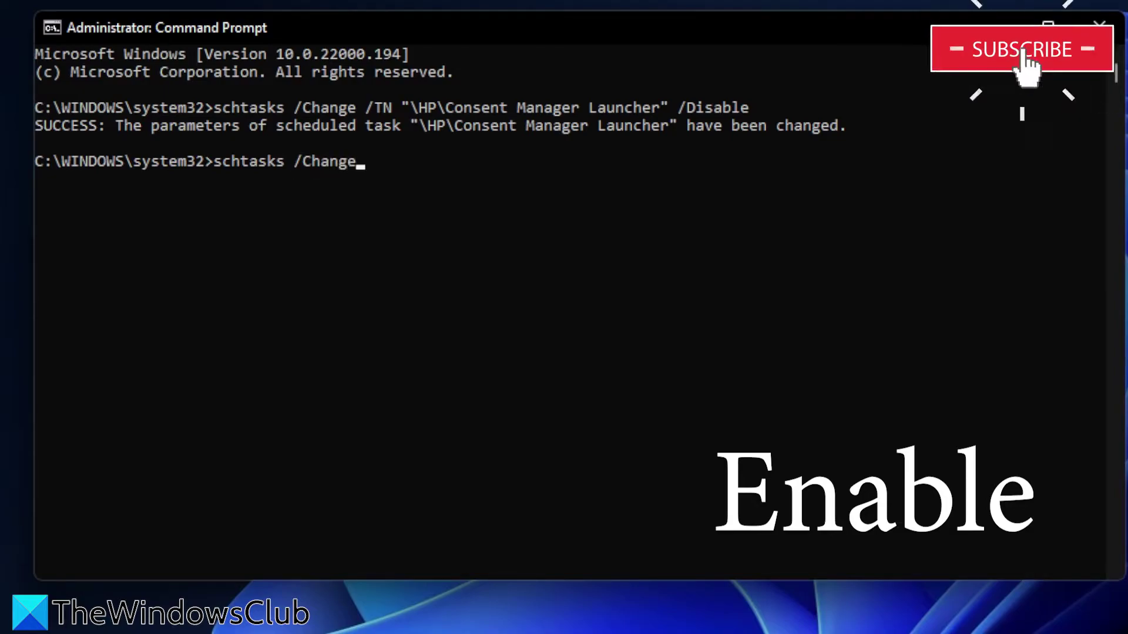
text( /)
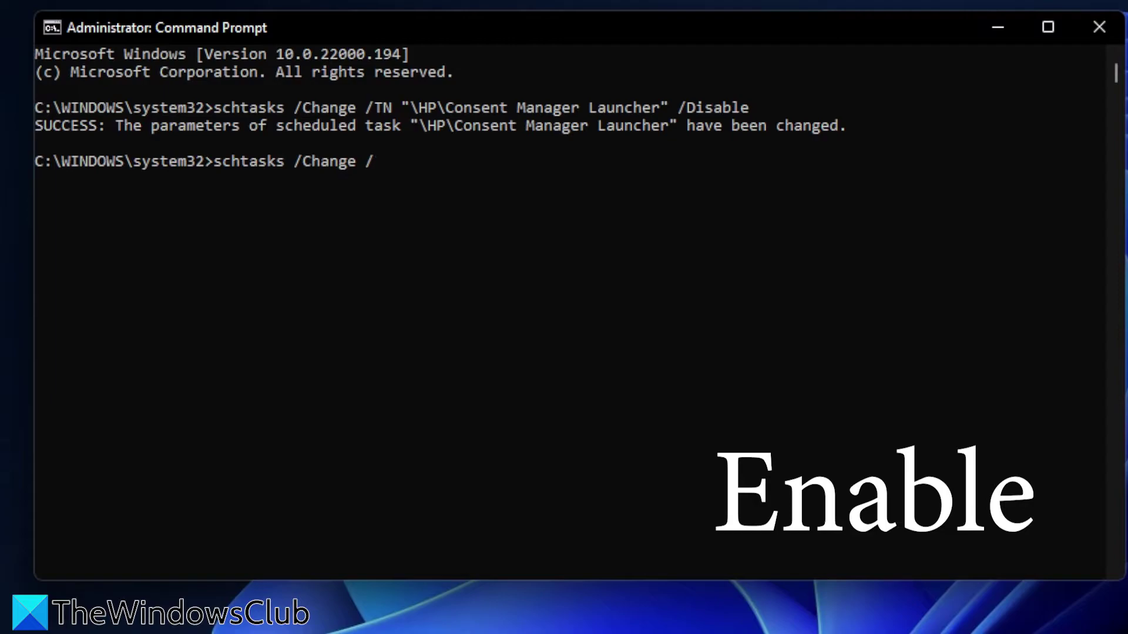
text(TN)
text("\HP)
key(BackSpace)
key(BackSpace)
text(\HP\Cons)
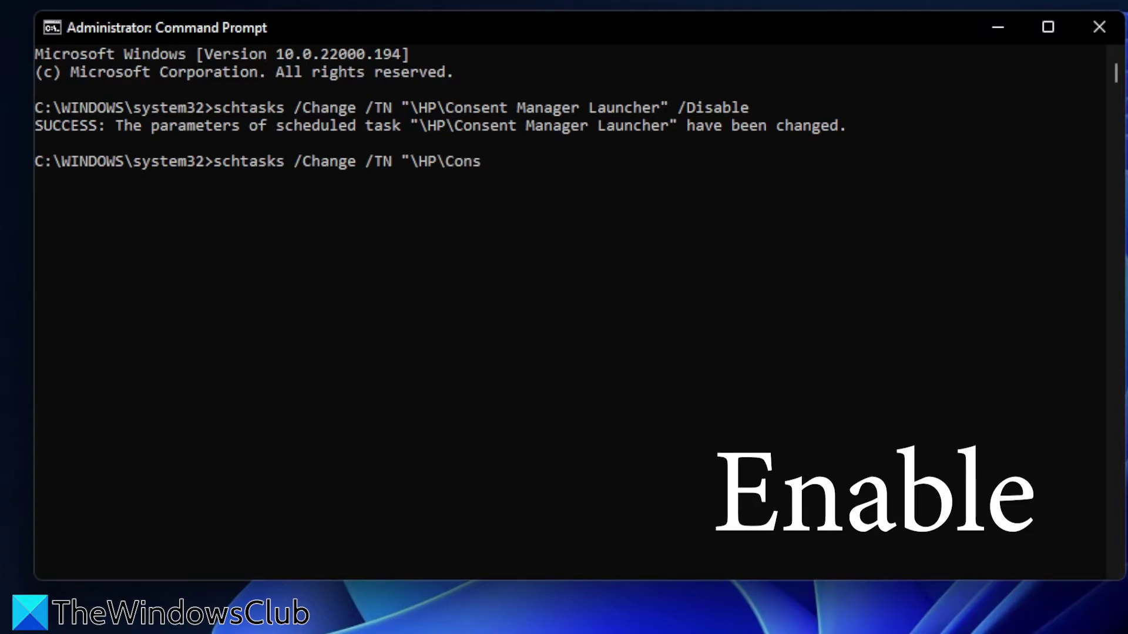
text(ent Manager Launcher)
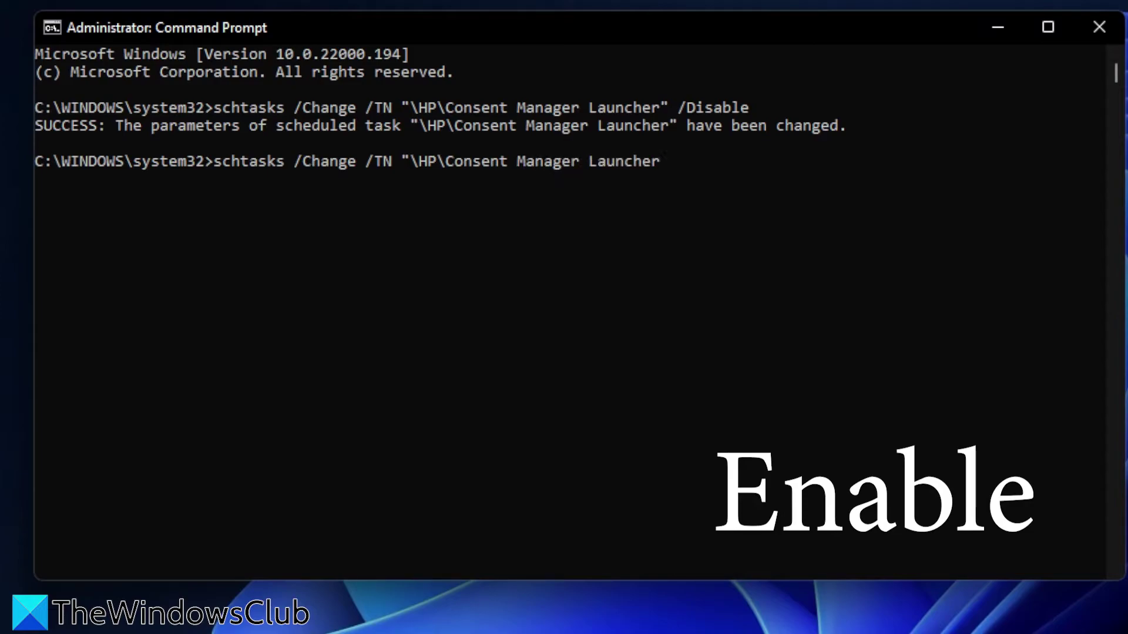
text(" /Enable)
key(Return)
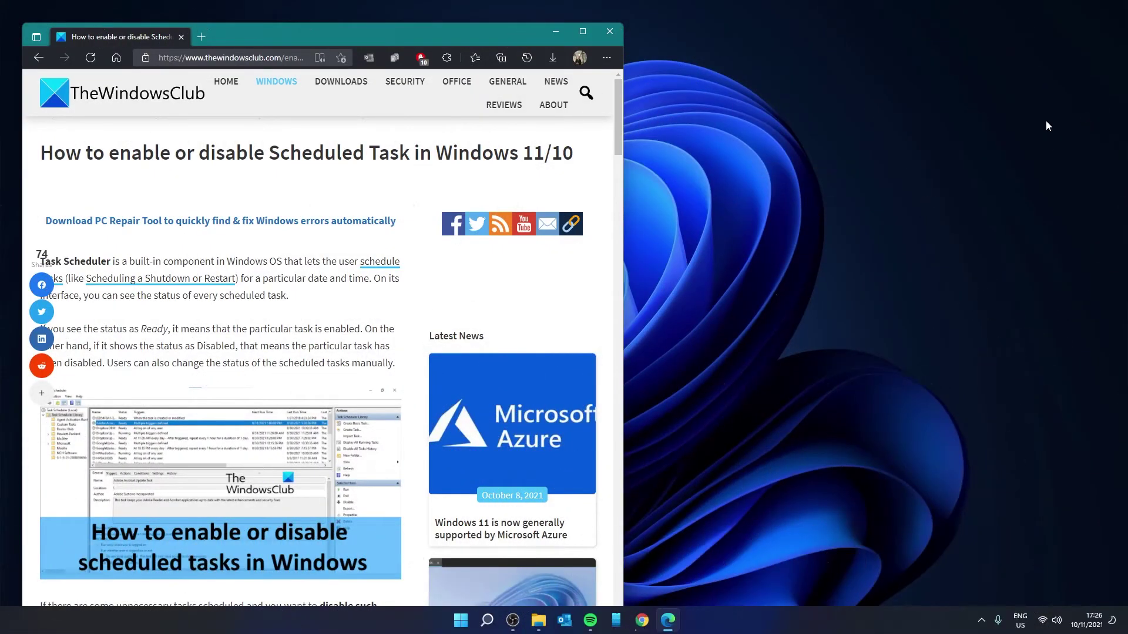
In an admin PowerShell, run Disable-ScheduledTask -TaskPath "\HP\" -TaskName "consent manager launcher".
click(486, 625)
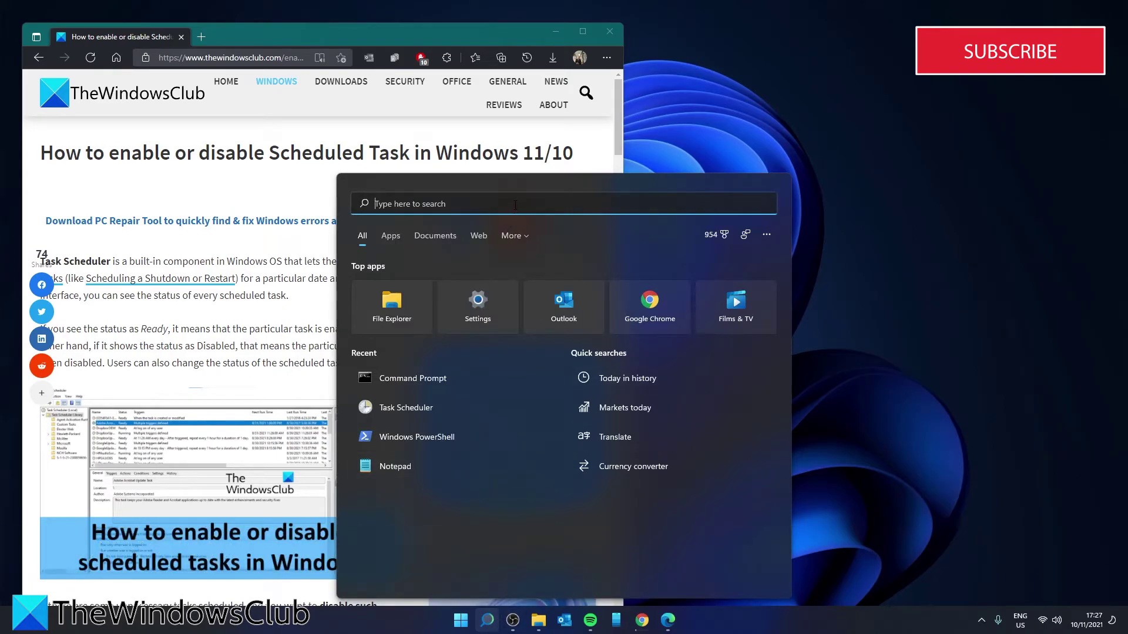
text(power)
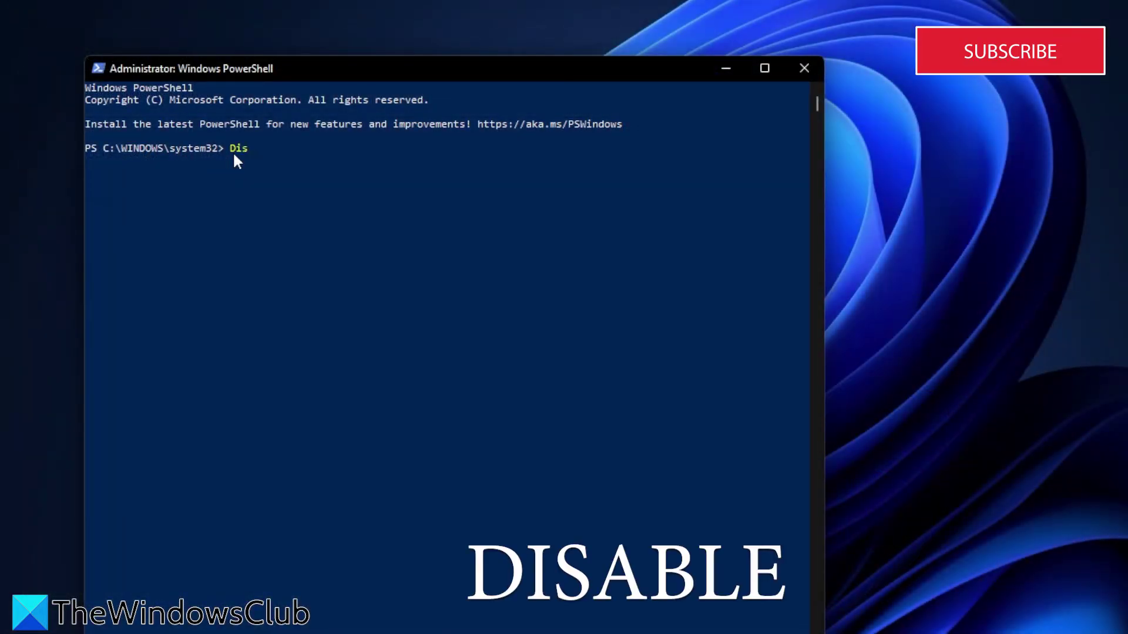
text(able-Schedul)
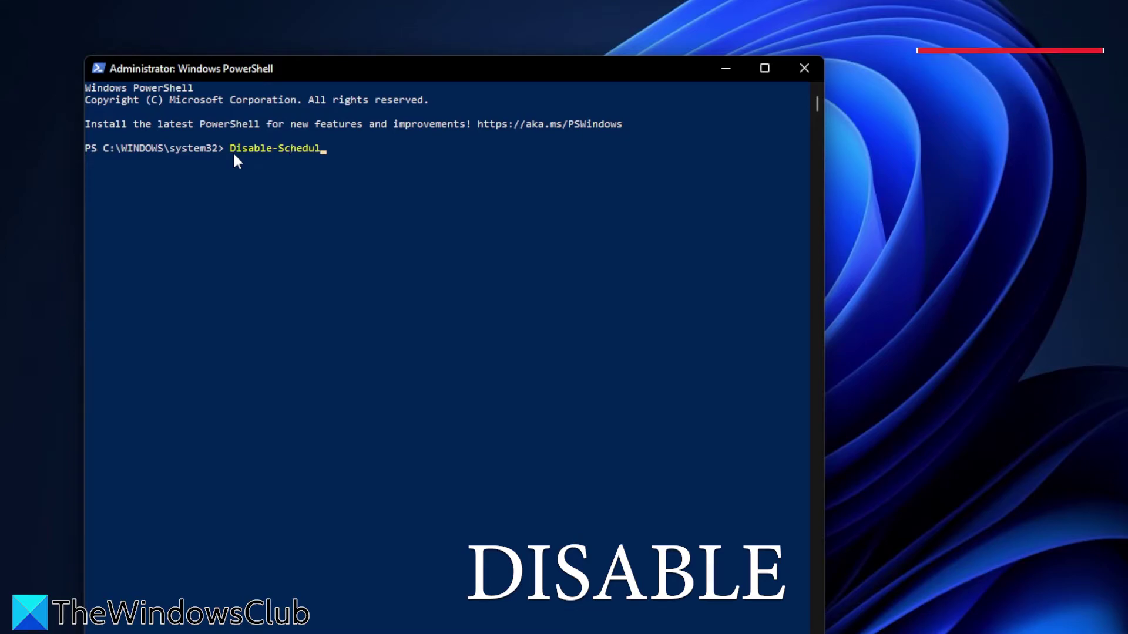
text(edt)
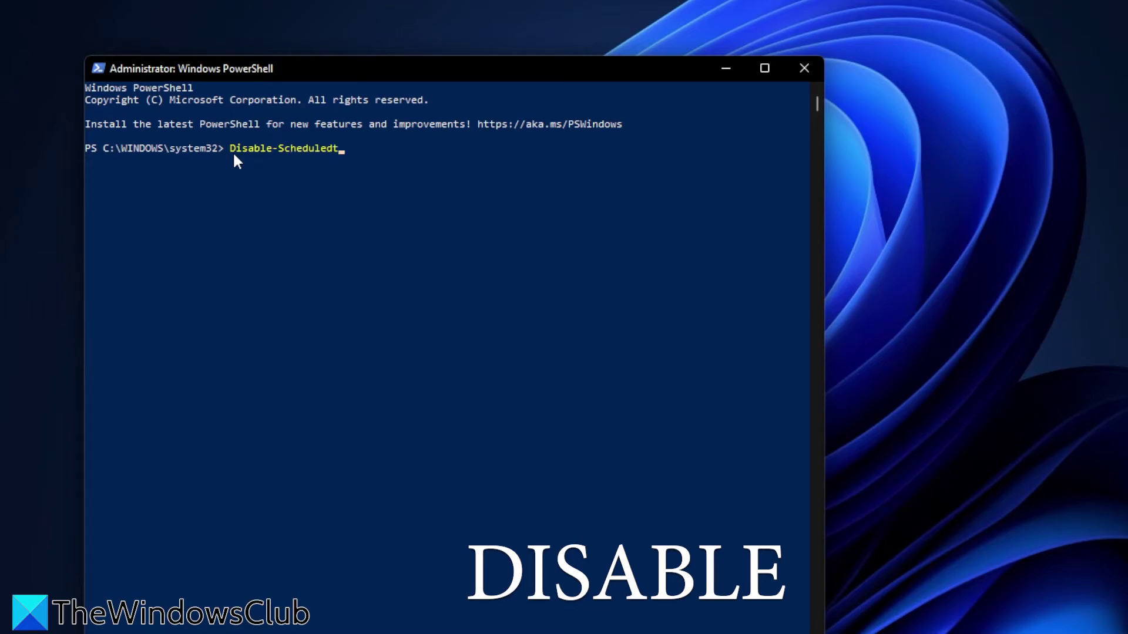
text(ask)
text( -)
text(Tasj)
key(BackSpace)
text(kpath "\HP\" -task)
key(BackSpace)
key(BackSpace)
key(BackSpace)
key(BackSpace)
key(BackSpace)
key(BackSpace)
text(-tsd)
key(BackSpace)
key(BackSpace)
text(askname )
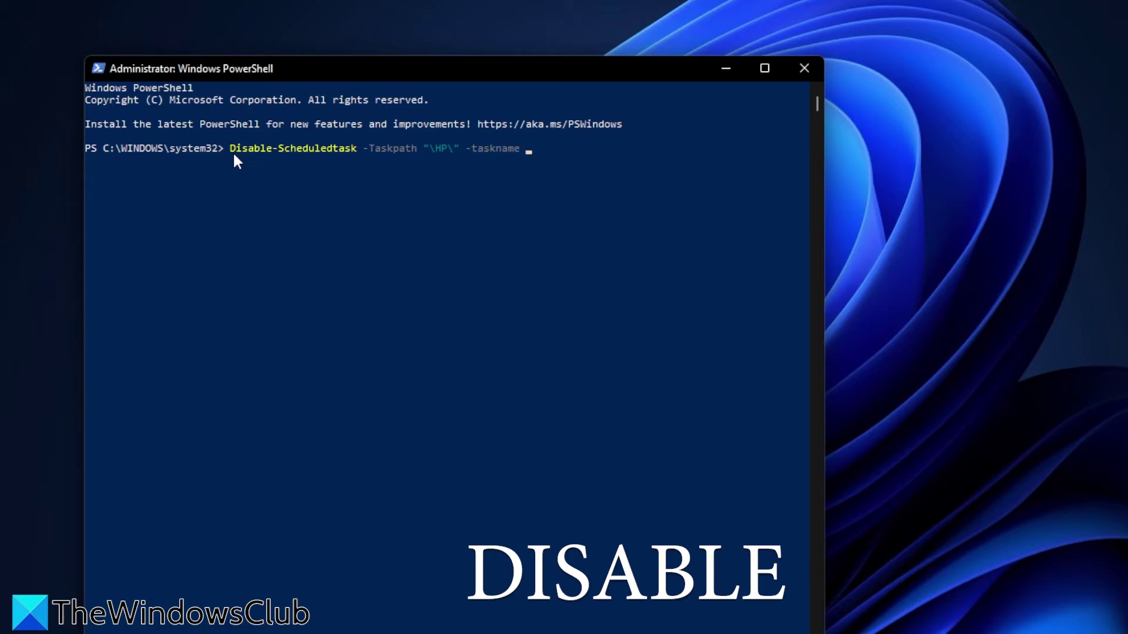
text("consent manager launche)
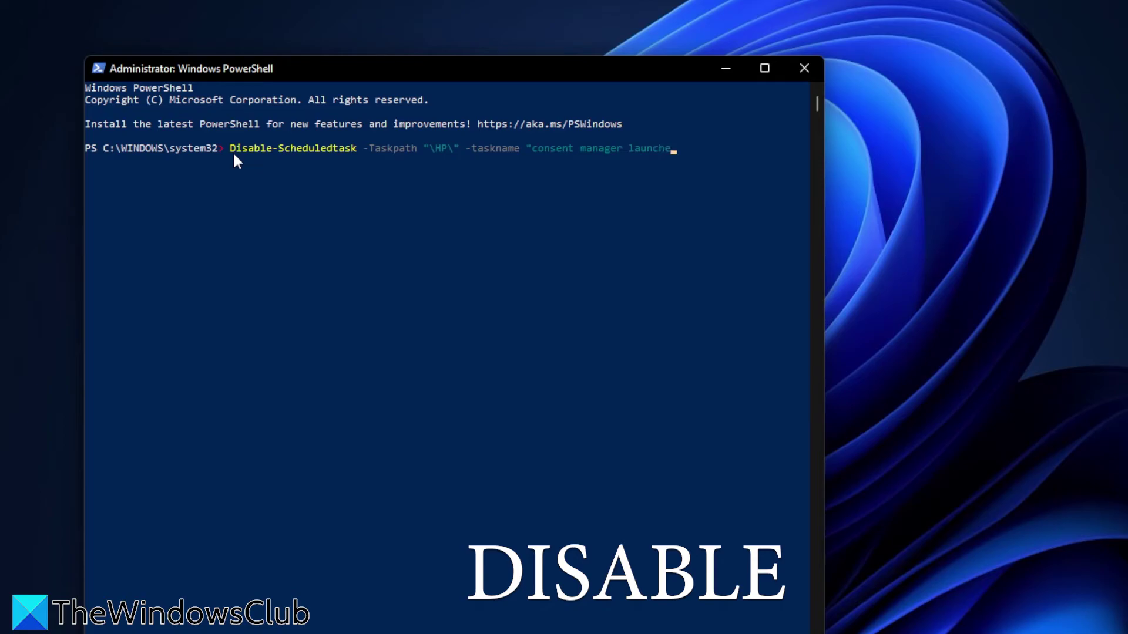
text(r")
key(Return)
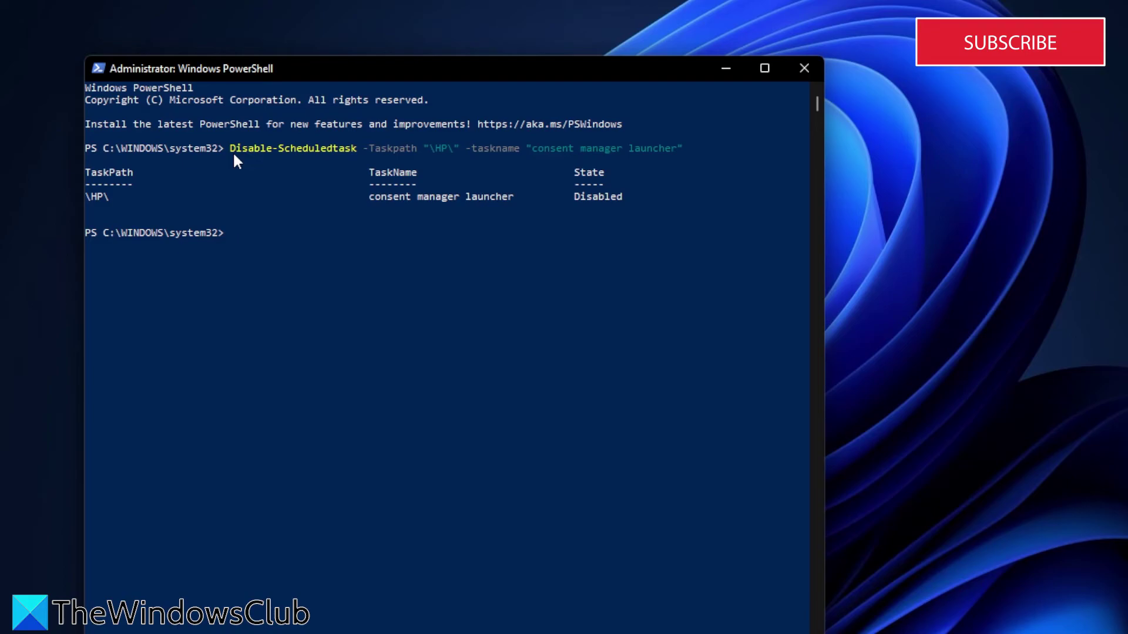
Run enable-scheduledtask -taskpath "\HP\" -taskname "consent manager launcher" to make it Ready.
text(enab)
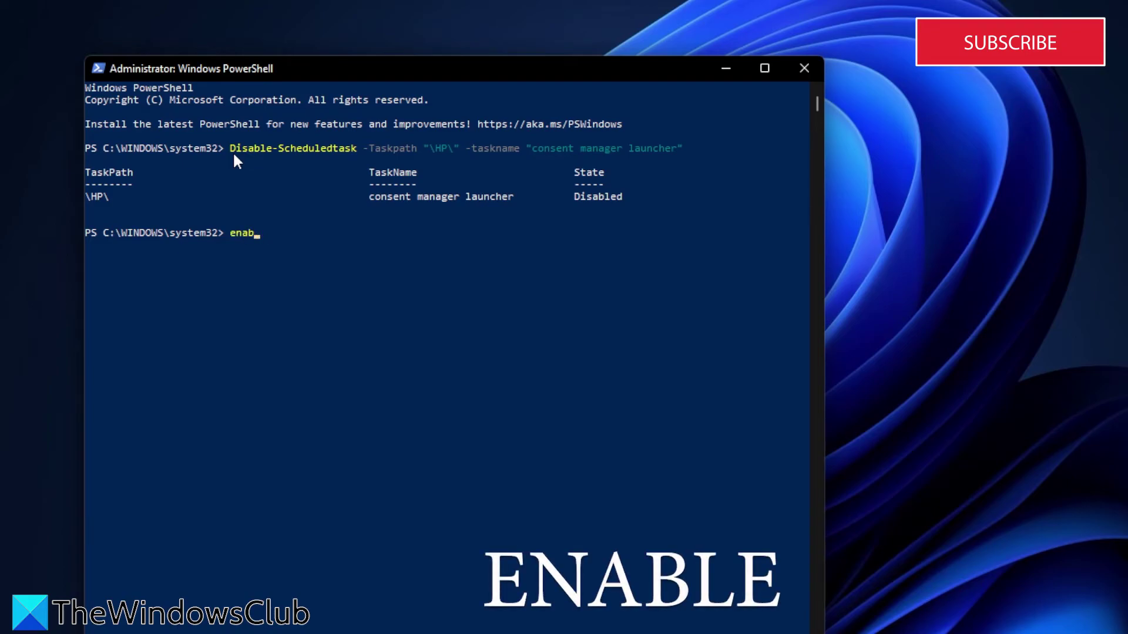
text(le-scheduledtask )
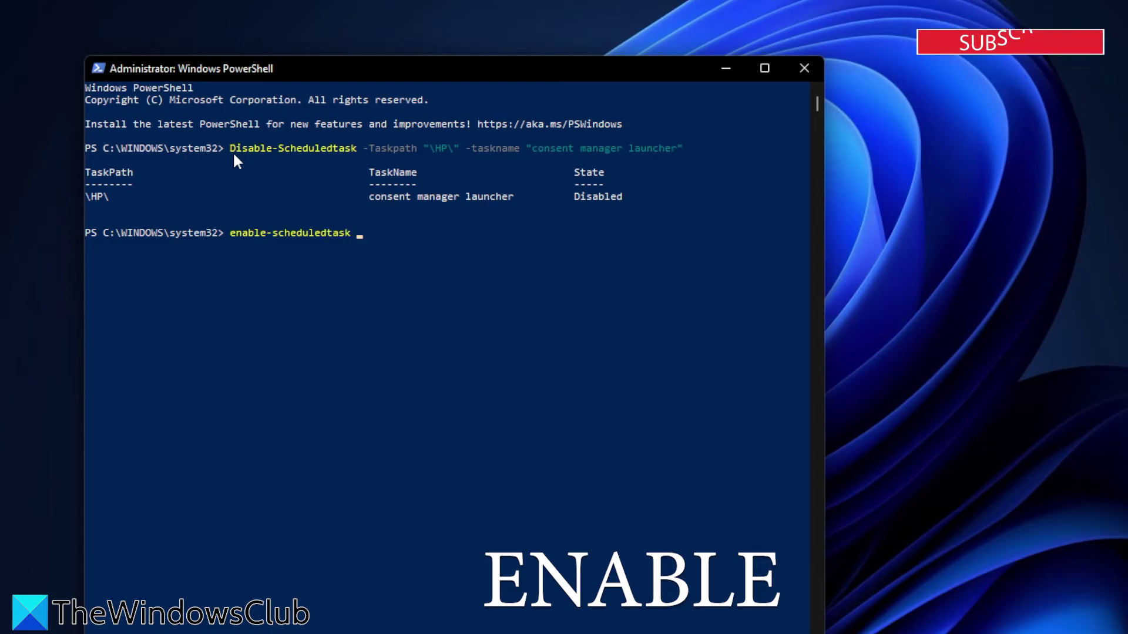
text(-)
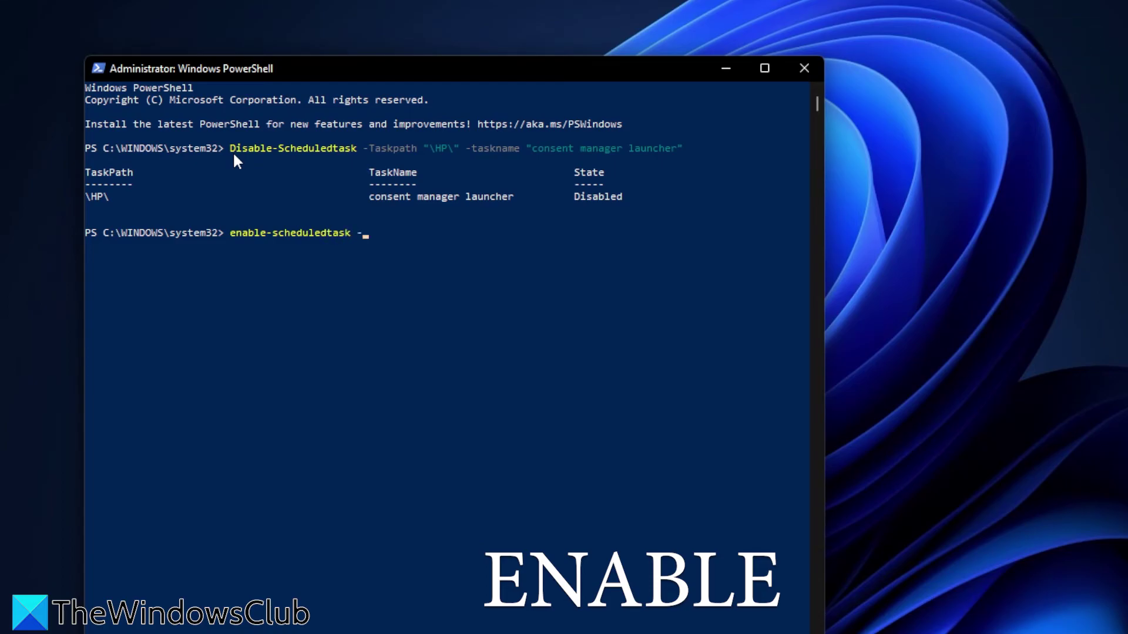
text(taskpath)
text("\HP\" -taskname)
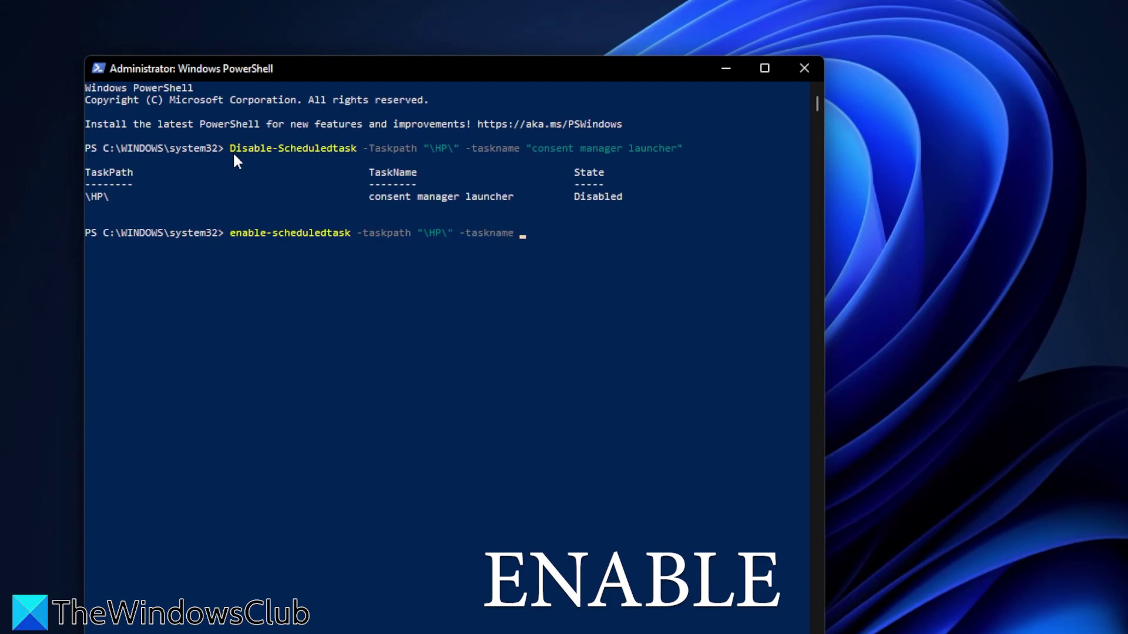
text( ")
text(consent manager laund)
text(her)
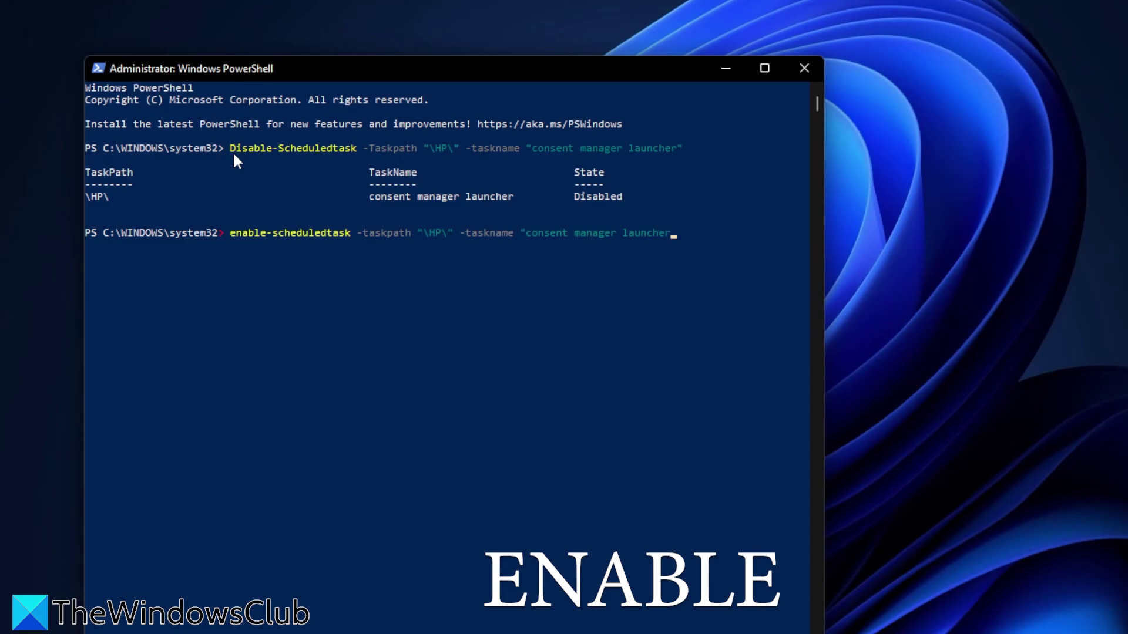
text(")
key(Return)
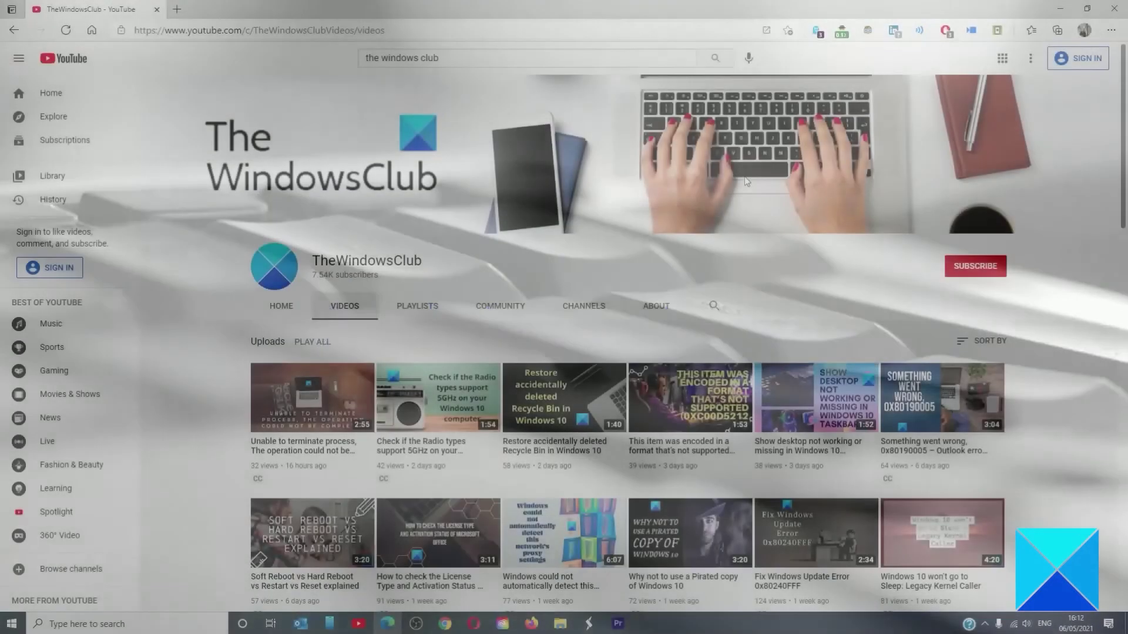
scroll(744, 176, down, 10)
scroll(745, 182, down, 10)
scroll(745, 182, up, 10)
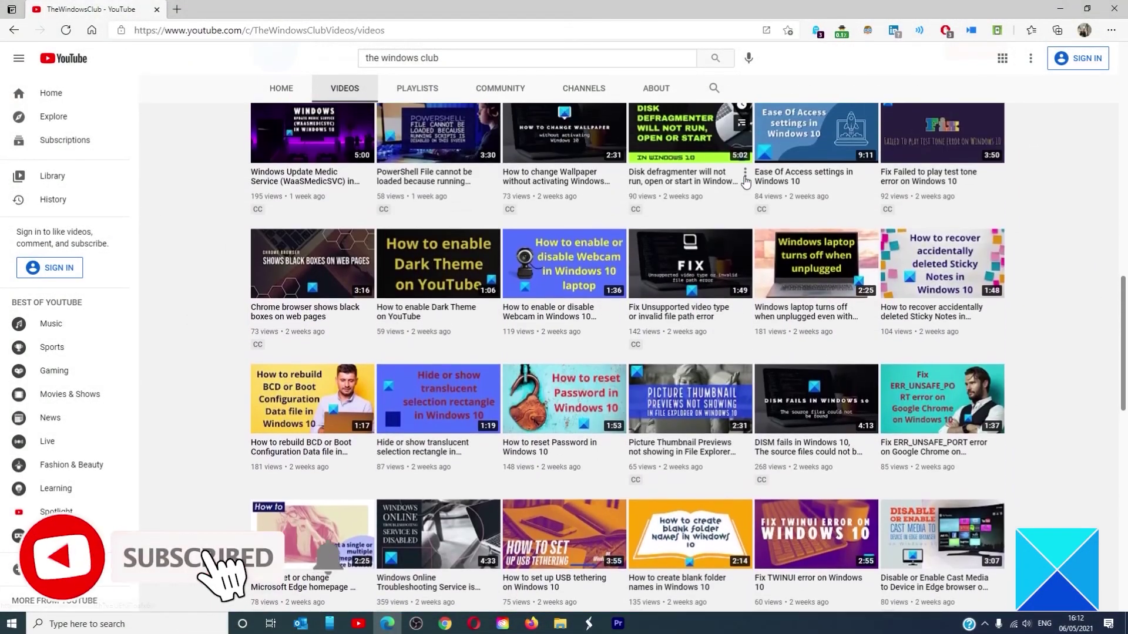